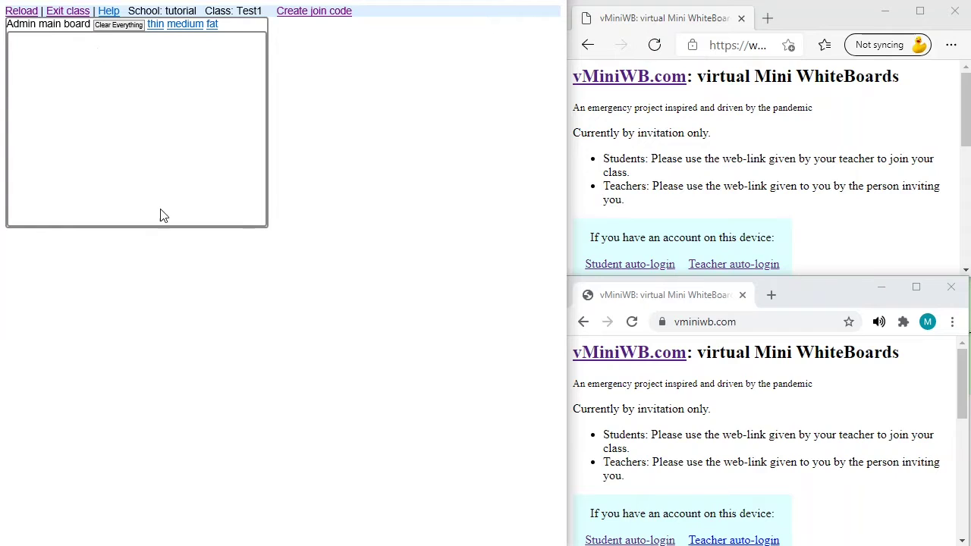
- Create a join code for class Test1 and copy the full join URL
left_click(317, 13)
left_click_drag(7, 23, 475, 26)
key("ctrl+c")
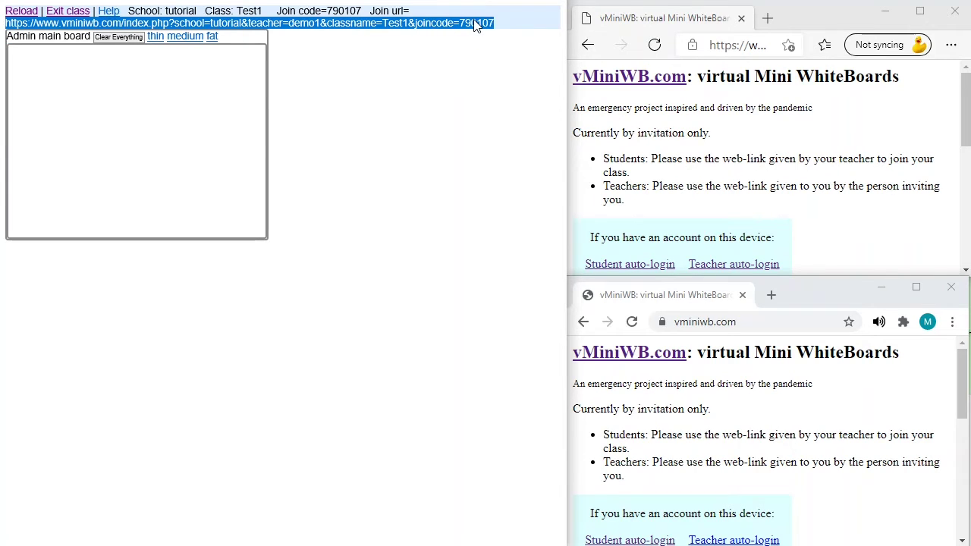
- Open the copied join URL in both student browser windows to join class Test1 as demo1 and demo2
left_click(733, 47)
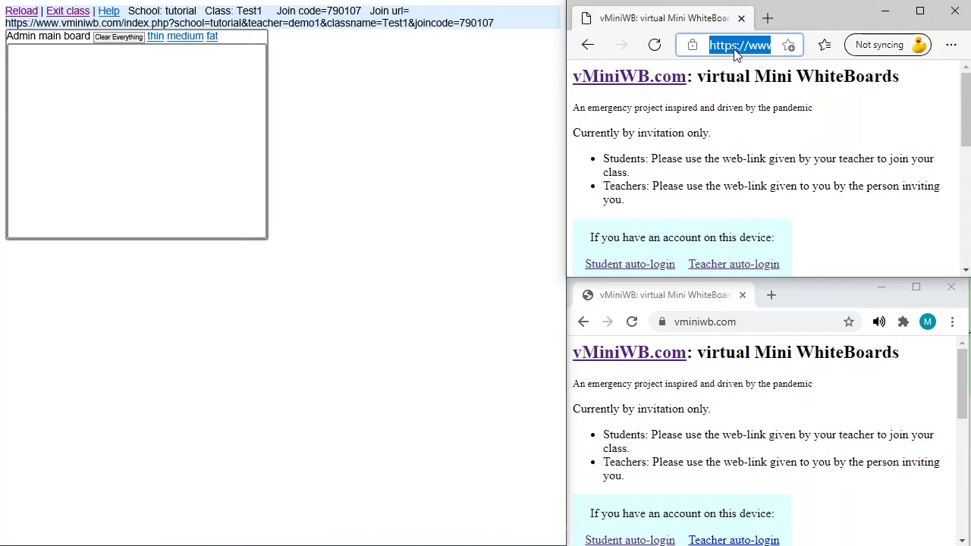
key("ctrl+v")
key("Return")
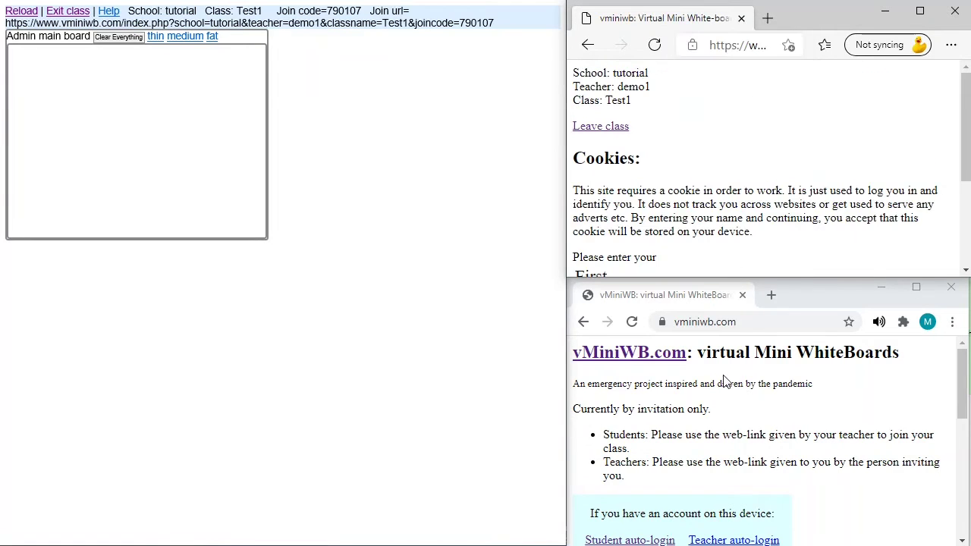
left_click(707, 324)
key("ctrl+v")
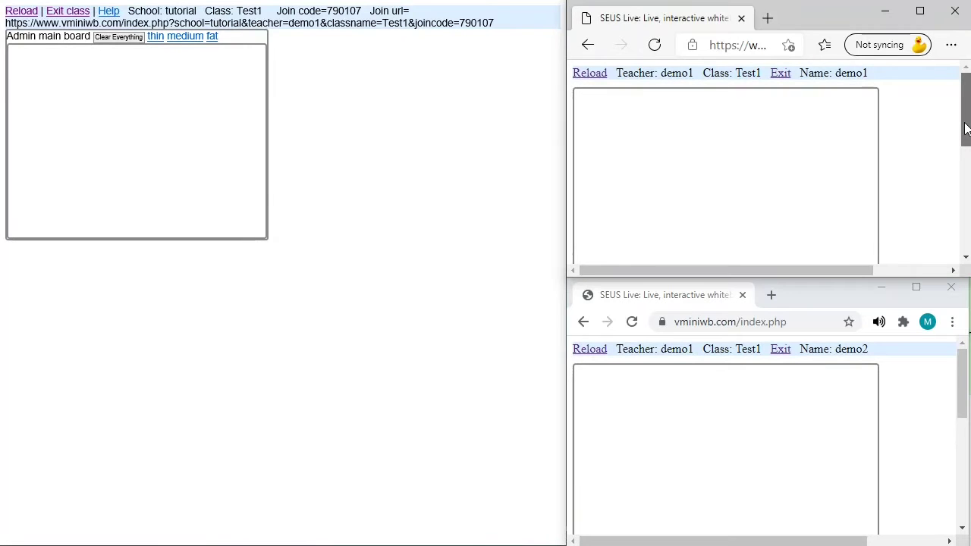
- Handwrite the question "2 + 5 =" on the Admin main board, with the whiteboards in view in both student windows
scroll(962, 121, "down", 2)
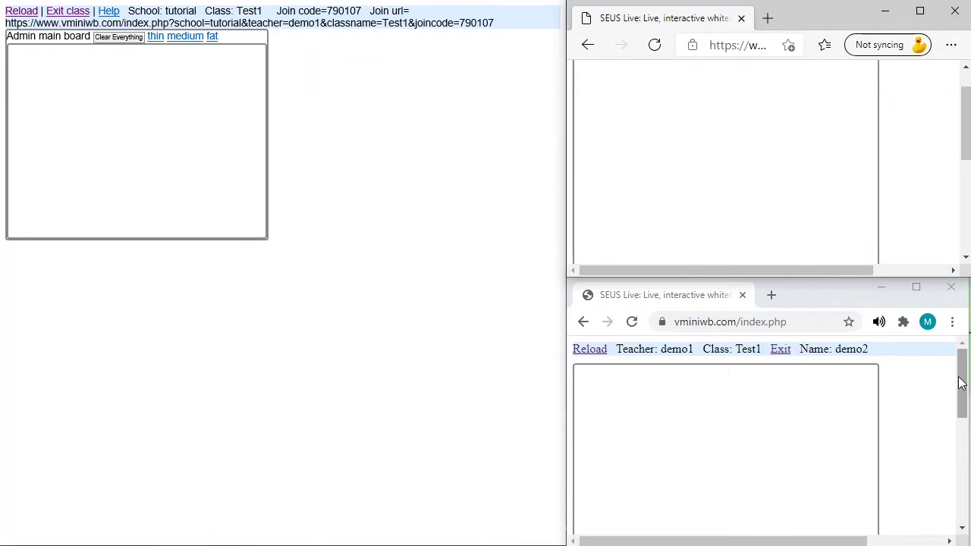
left_click_drag(961, 384, 962, 397)
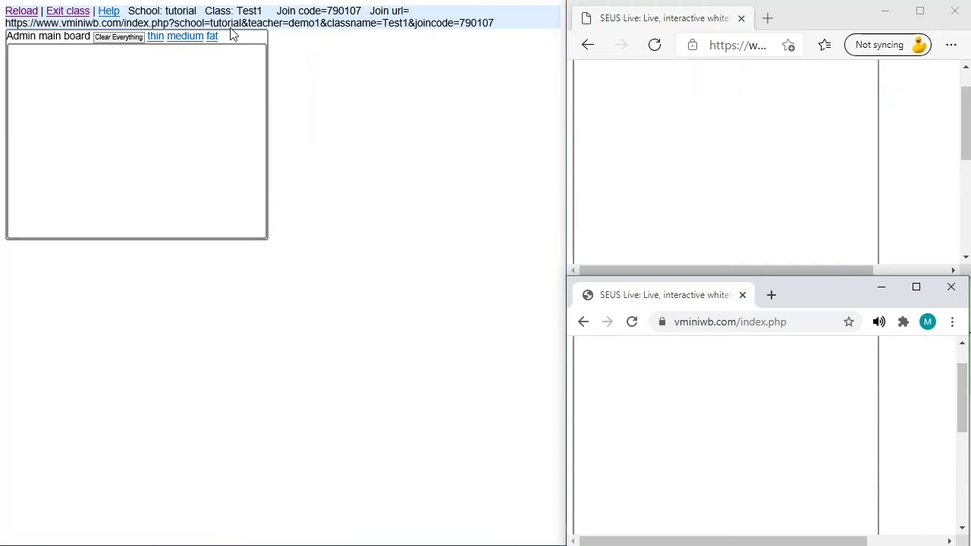
left_click_drag(277, 9, 360, 10)
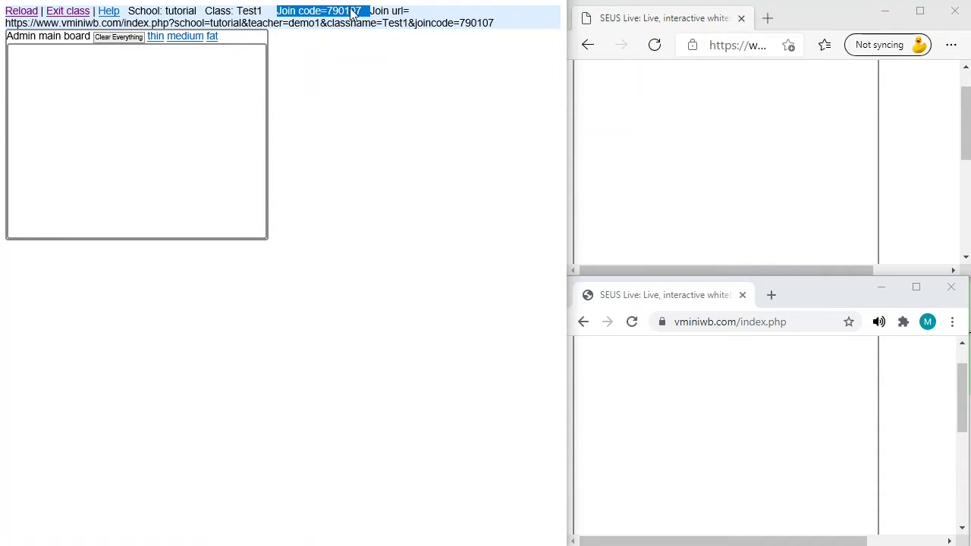
left_click(351, 6)
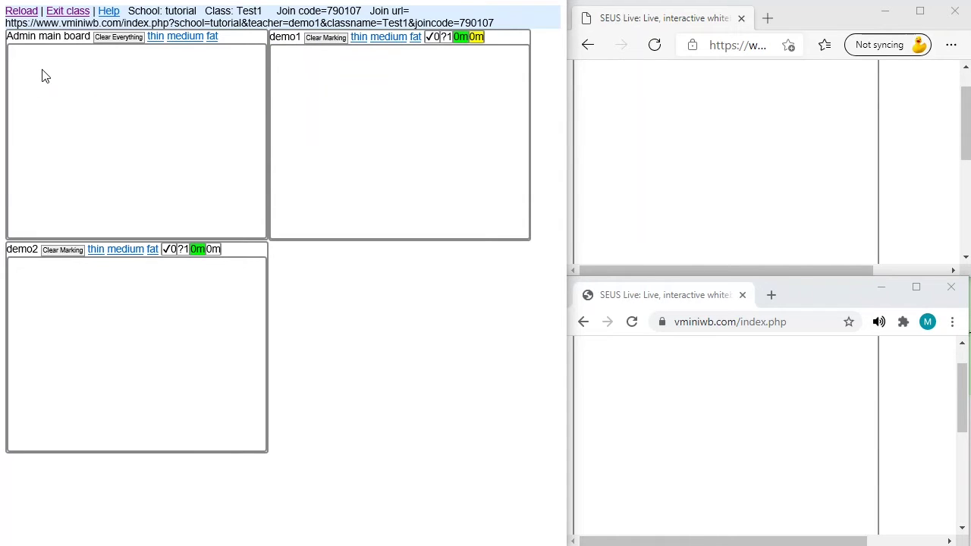
mouse_move(49, 67)
left_mouse_down()
mouse_move(59, 67)
mouse_move(51, 90)
mouse_move(95, 94)
mouse_move(121, 69)
mouse_move(130, 81)
mouse_move(117, 92)
mouse_move(161, 74)
mouse_move(162, 88)
left_mouse_up()
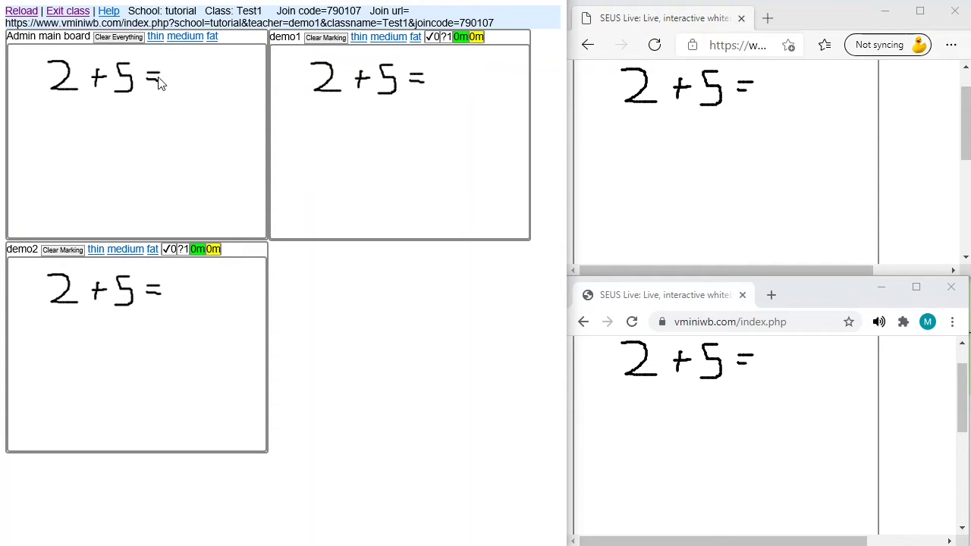
- Handwrite the answer 7 on demo1's student whiteboard and 10 on demo2's student whiteboard
mouse_move(765, 76)
left_mouse_down()
mouse_move(805, 75)
mouse_move(787, 104)
left_mouse_up()
mouse_move(772, 347)
left_mouse_down()
mouse_move(770, 375)
mouse_move(792, 364)
mouse_move(800, 380)
mouse_move(810, 362)
left_mouse_up()
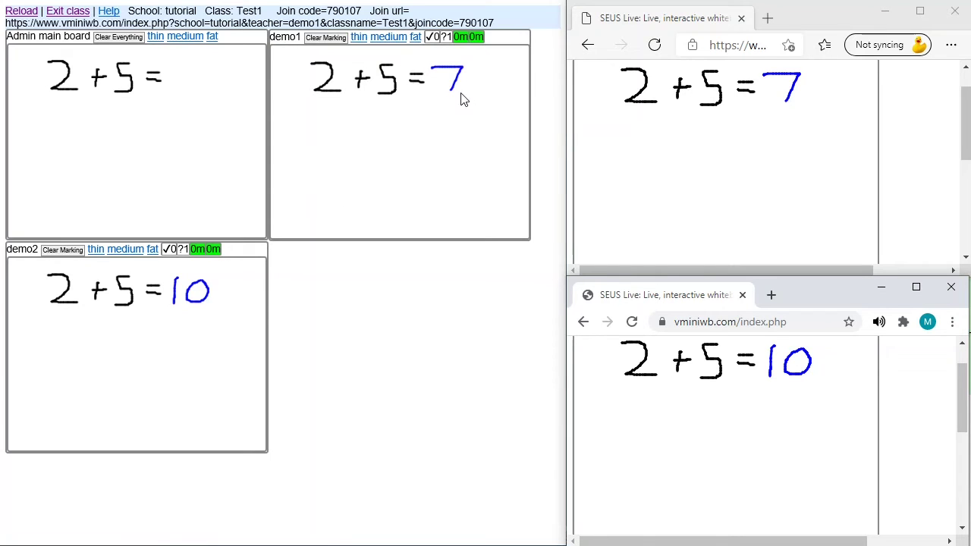
- Mark demo1's answer with a freehand tick, and demo2's with a freehand cross and a circle around the plus sign
mouse_move(463, 88)
left_mouse_down()
mouse_move(467, 100)
mouse_move(489, 75)
left_mouse_up()
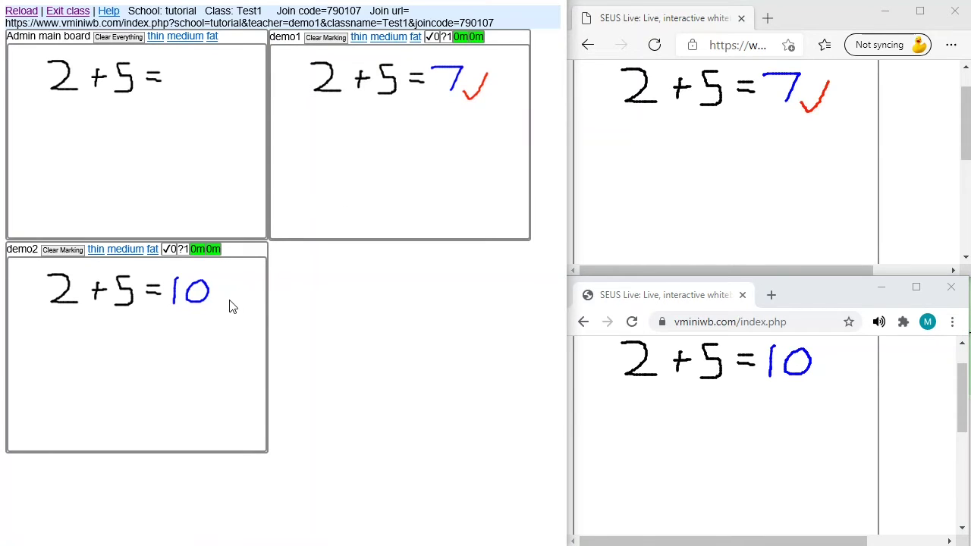
mouse_move(228, 300)
left_mouse_down()
mouse_move(237, 317)
mouse_move(229, 313)
left_mouse_up()
mouse_move(85, 275)
left_mouse_down()
mouse_move(85, 288)
mouse_move(118, 313)
mouse_move(98, 271)
mouse_move(82, 279)
left_mouse_up()
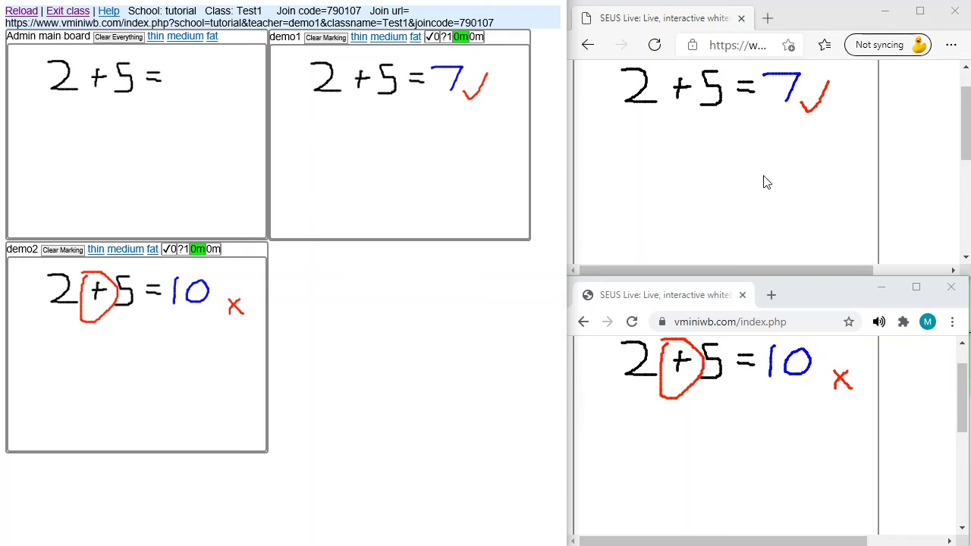
- Enlarge demo2's window to reach its options, raise the hand for Help, switch it to Done, and shrink the window back
left_click(840, 297)
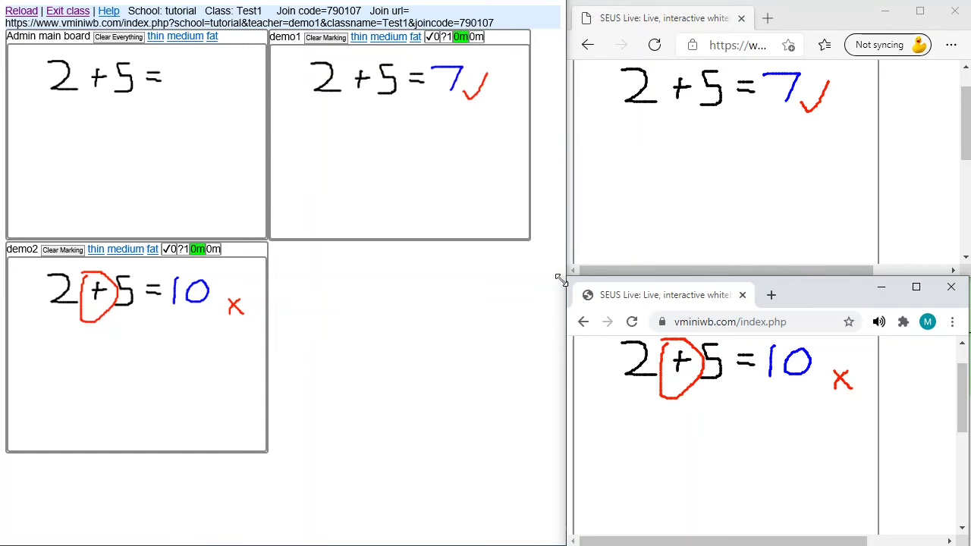
left_click_drag(567, 278, 408, 185)
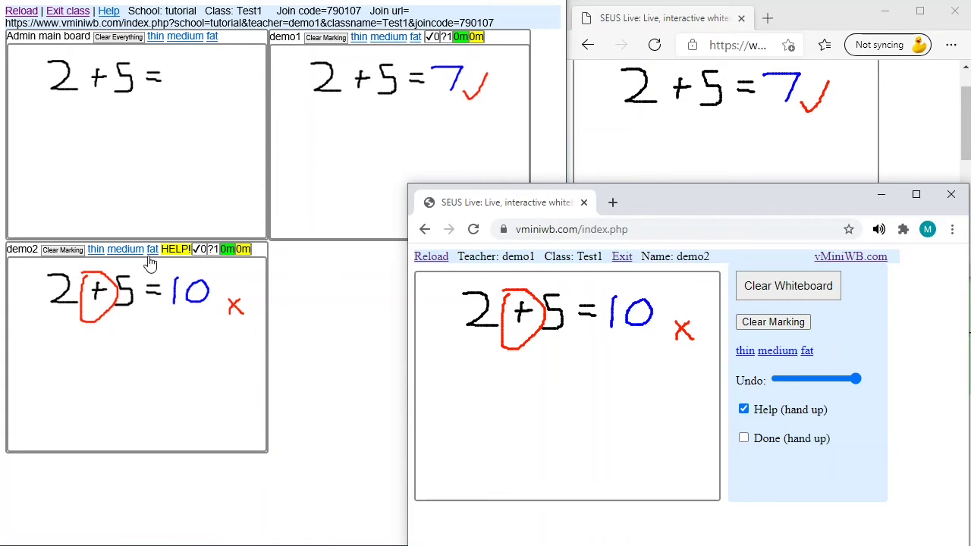
left_click(743, 439)
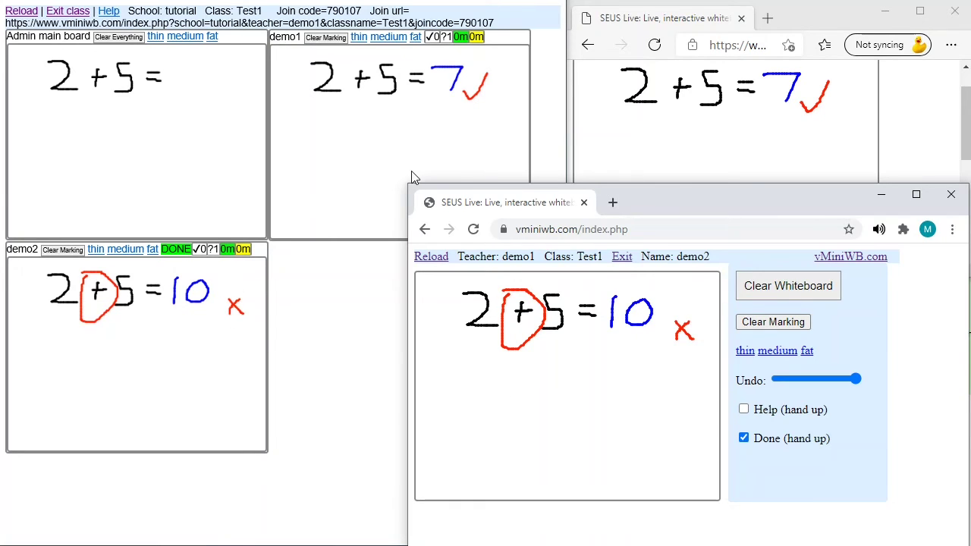
left_click_drag(407, 184, 568, 275)
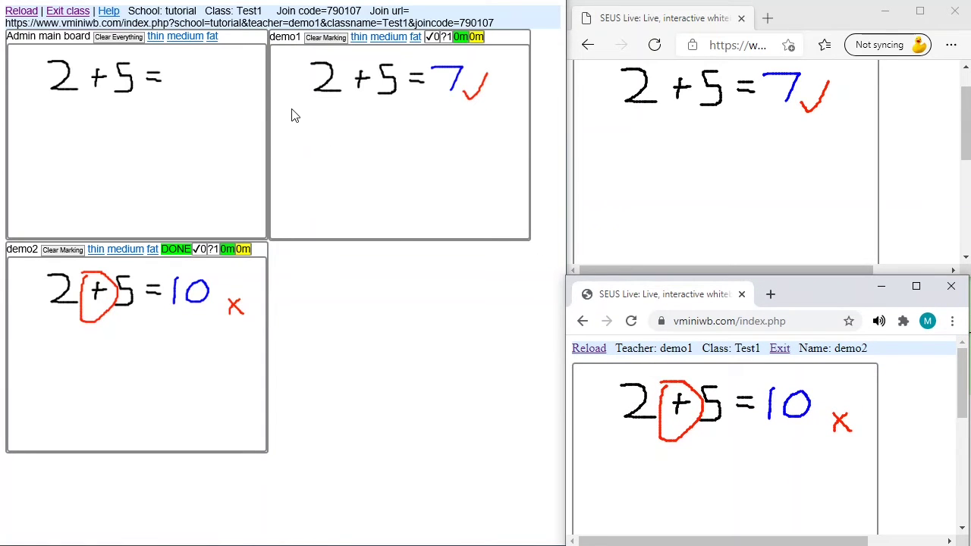
- Examine the teacher help page's keyboard codes for ticks and crosses and for reordering students, and close the page
left_click(109, 12)
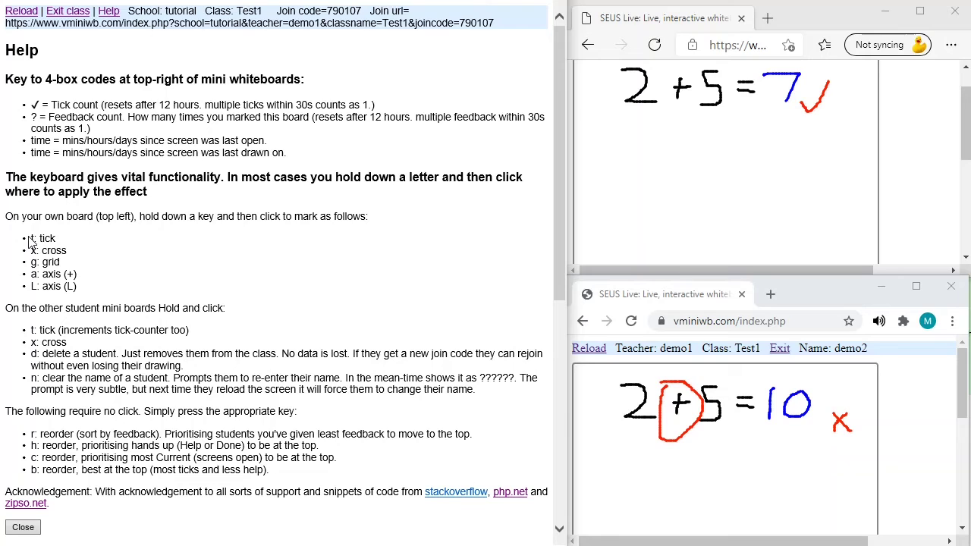
left_click_drag(30, 241, 77, 251)
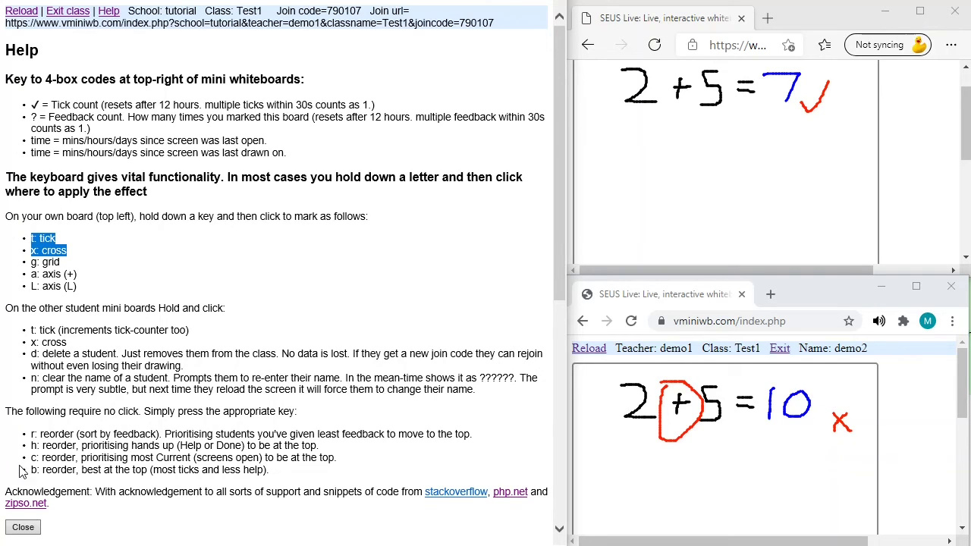
left_click_drag(32, 437, 79, 476)
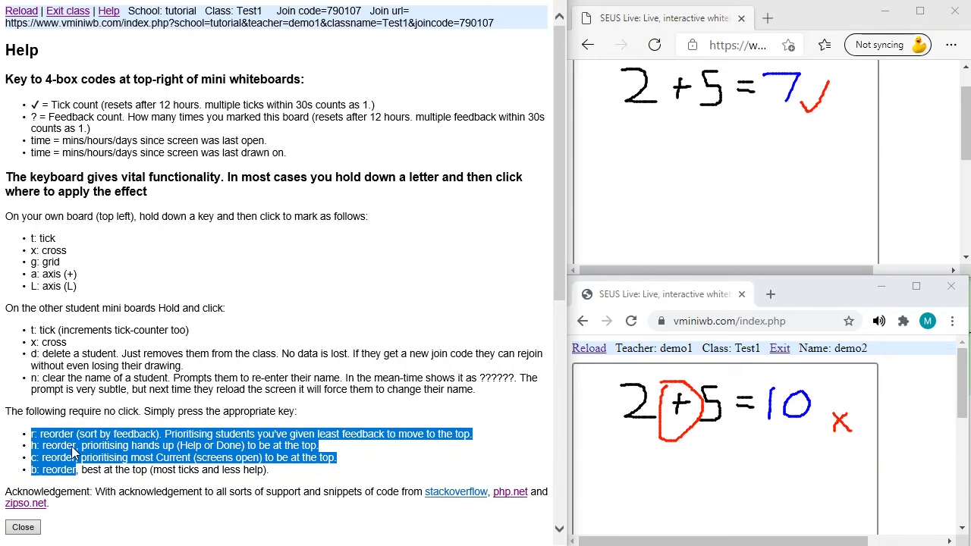
left_click(76, 449)
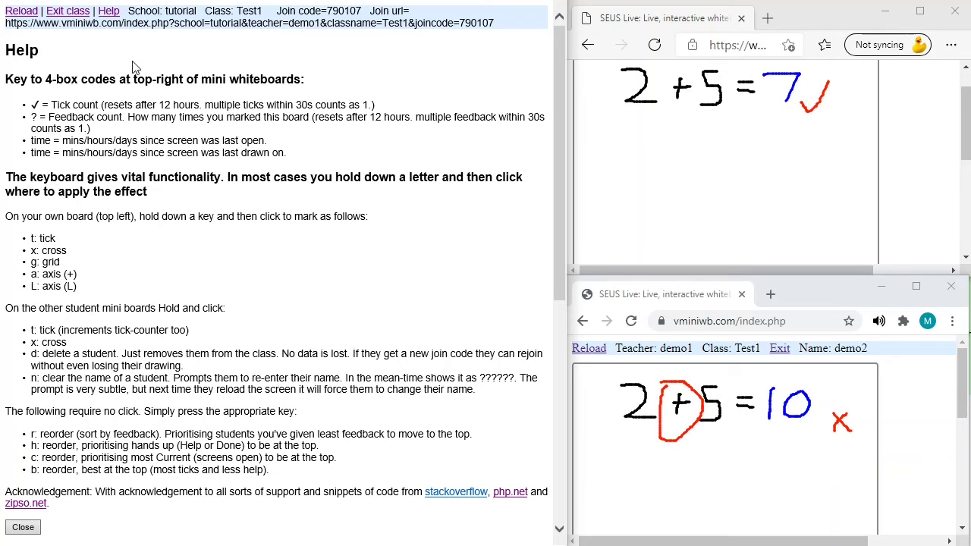
left_click(110, 12)
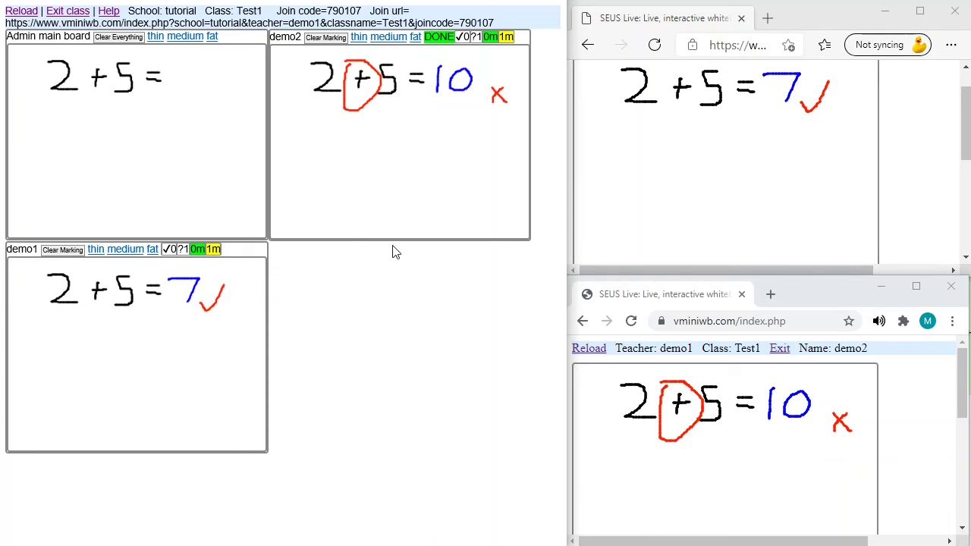
- Stamp a tick beside the answer on demo1's board and a cross beside the answer on demo2's board
left_click(235, 318)
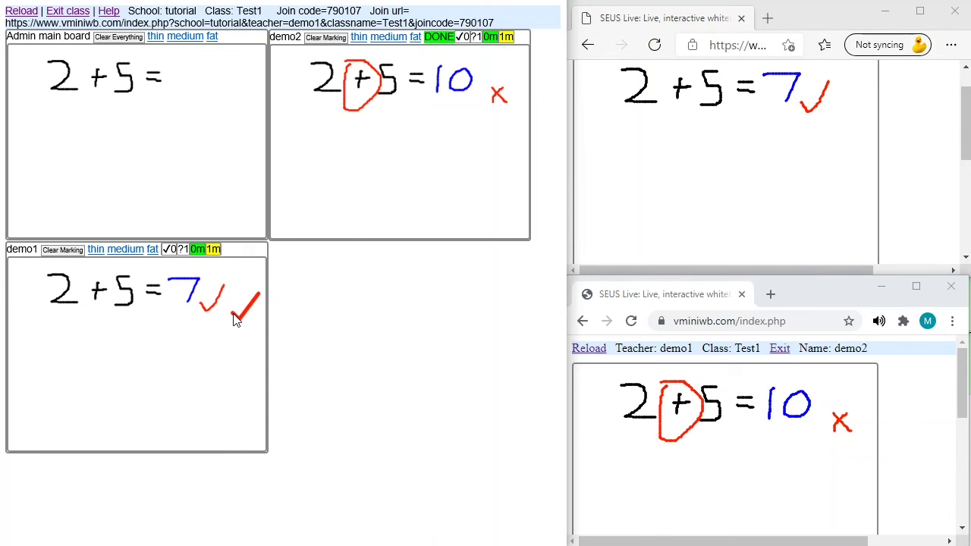
left_click(482, 79)
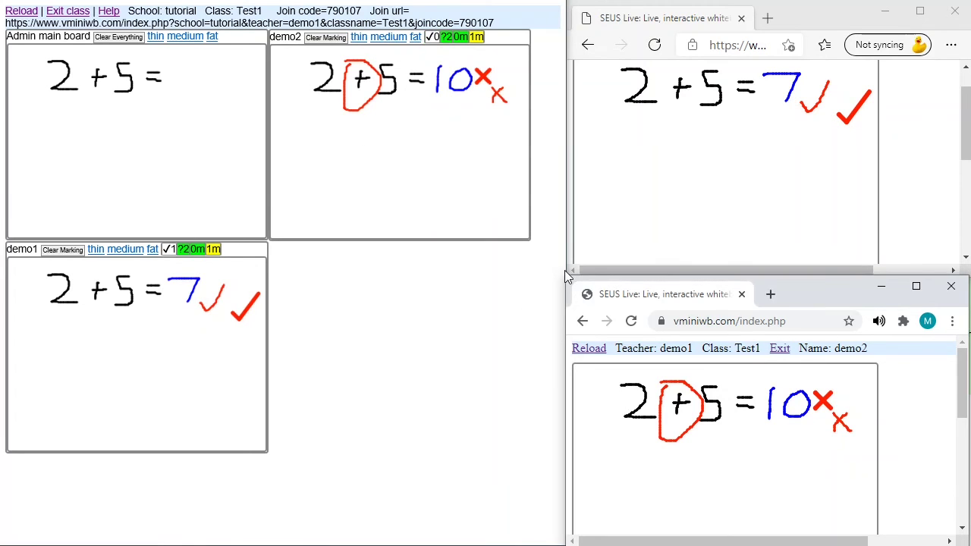
- Clear demo2's whiteboard and marking in the enlarged student window, and handwrite 7 as the new answer
left_click_drag(567, 277, 461, 203)
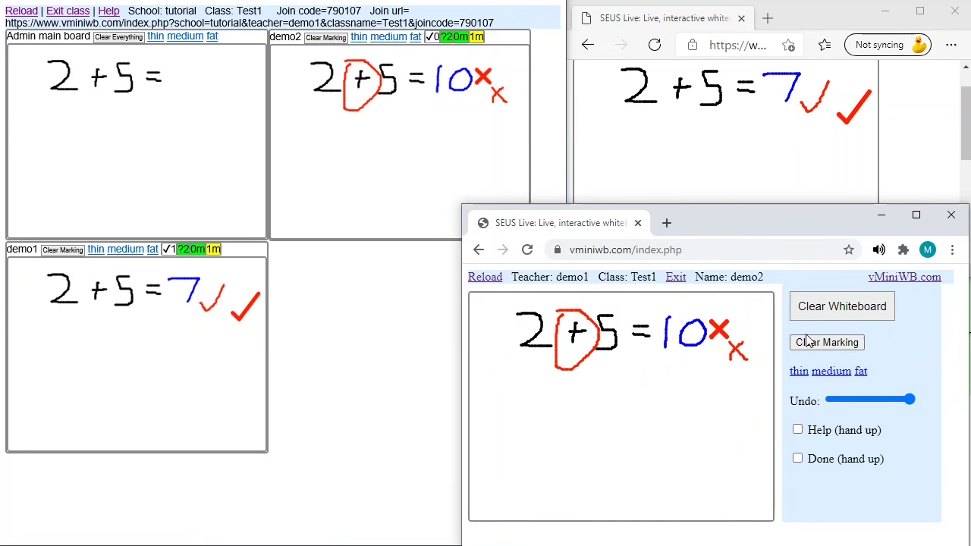
left_click(817, 314)
left_click(809, 345)
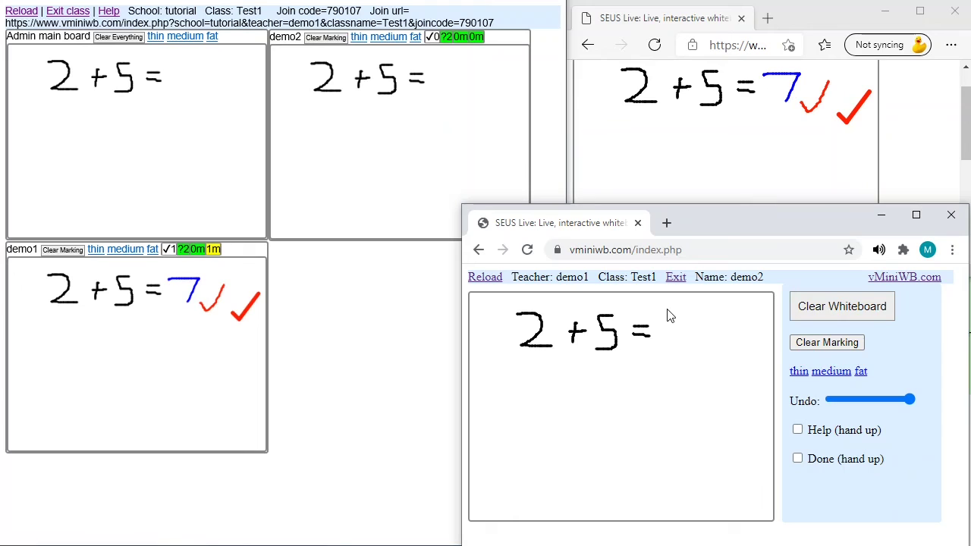
left_click_drag(666, 309, 680, 346)
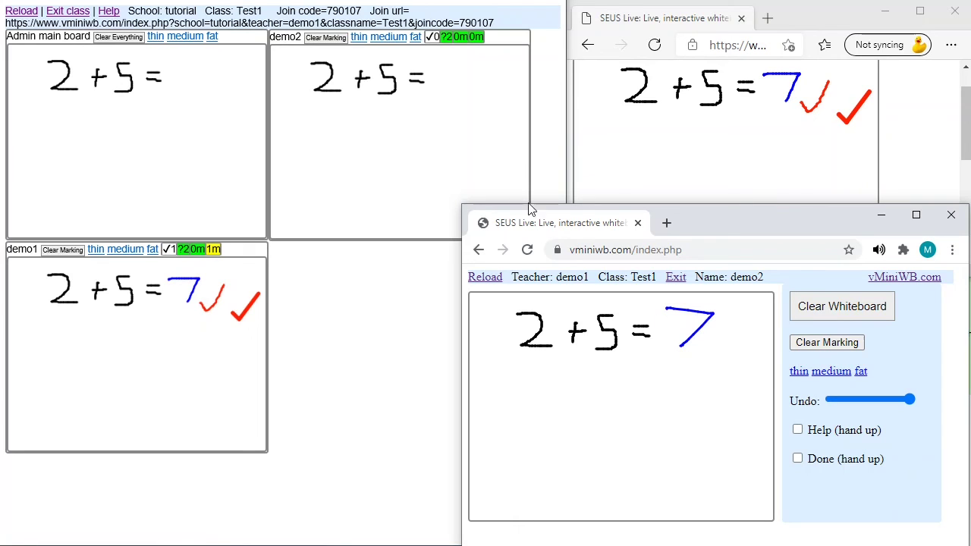
- Stamp a tick beside demo2's new answer from the teacher view
left_click(428, 288)
left_click(492, 96)
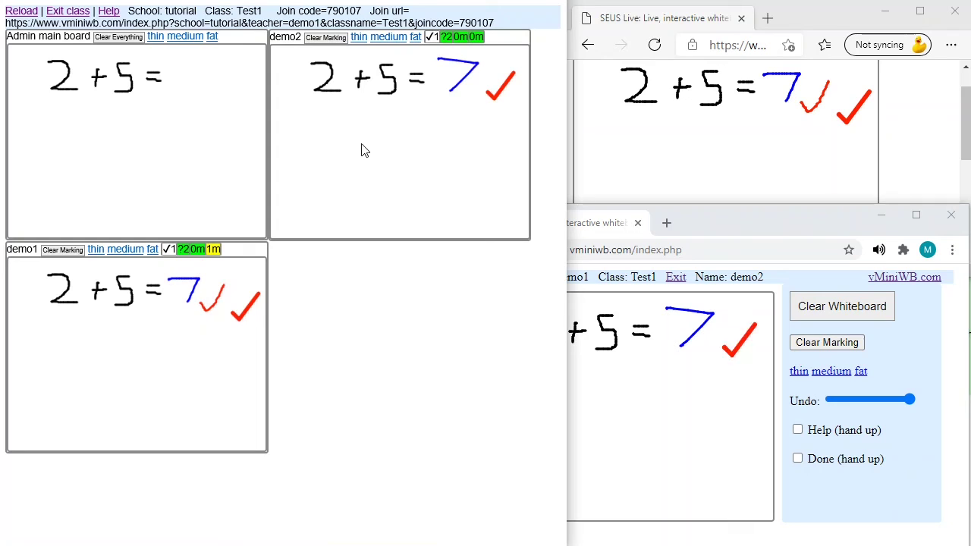
- Clear everything on all boards and draw a large 7-shaped stroke on the Admin main board with the fat pen
left_click(114, 37)
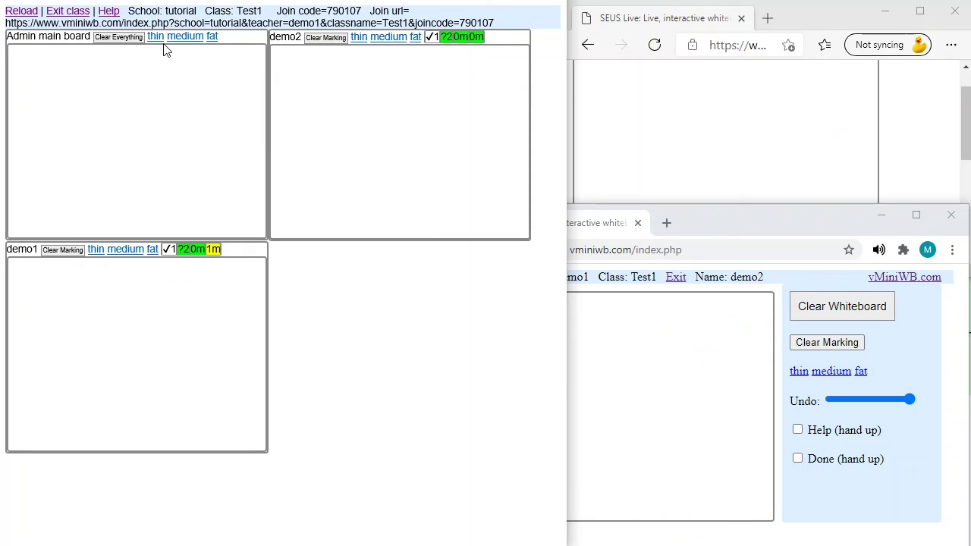
left_click(211, 38)
mouse_move(68, 86)
left_mouse_down()
mouse_move(167, 85)
mouse_move(156, 137)
left_mouse_up()
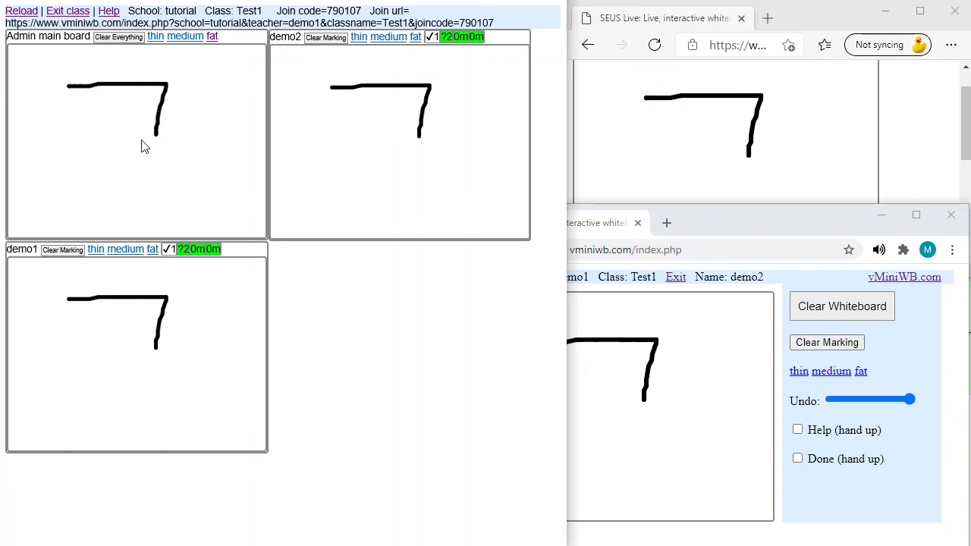
- Add a grid and plus-shaped axes to the Admin main board
key("g")
key("a")
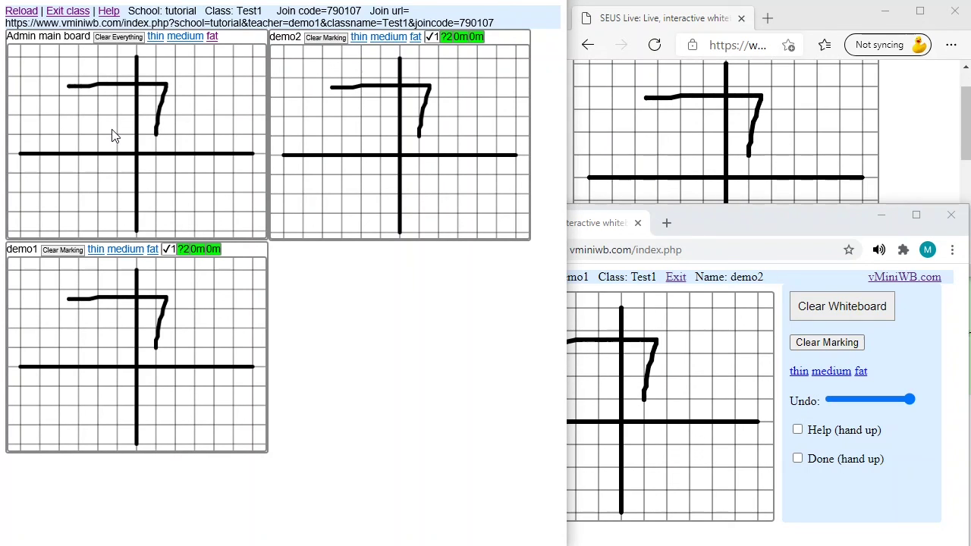
- Exit class Test1 and add a new teacher invite code
left_click(74, 12)
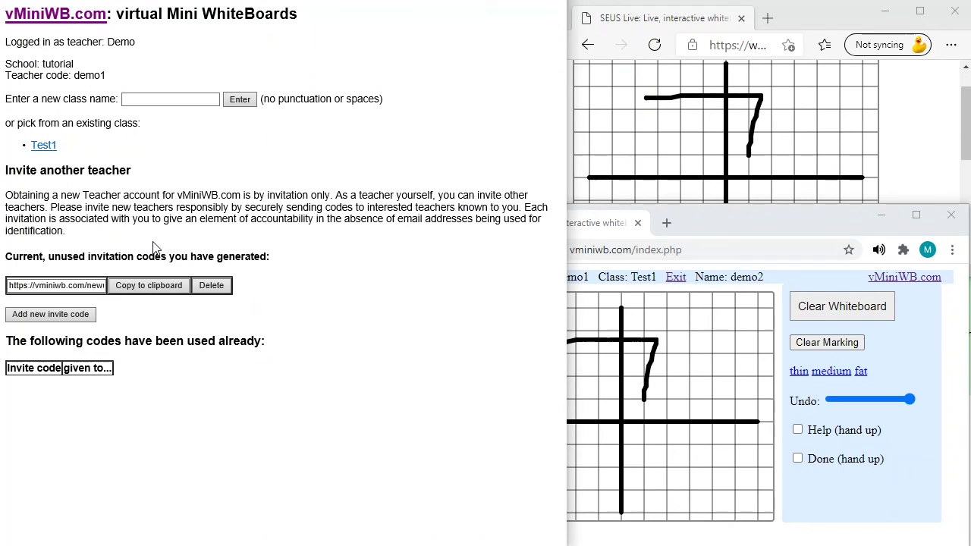
left_click(50, 314)
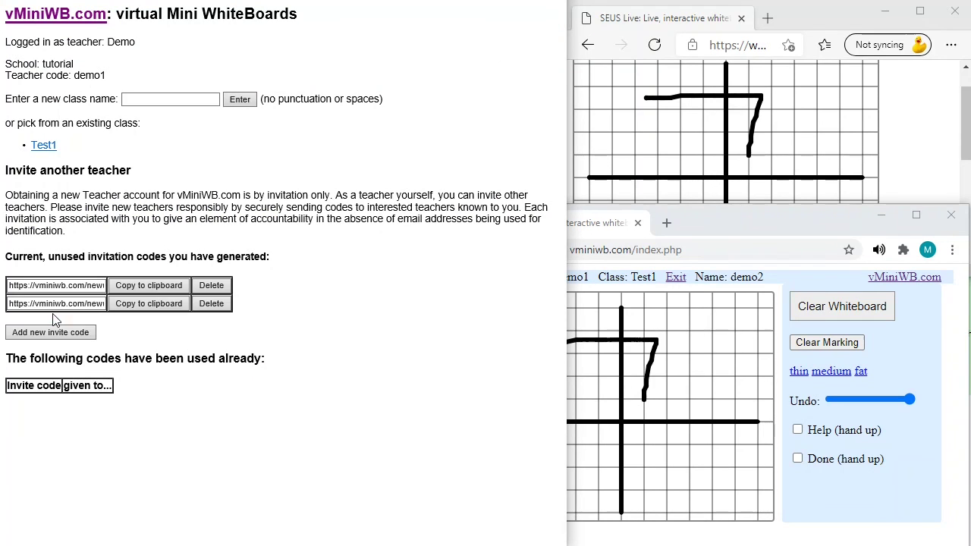